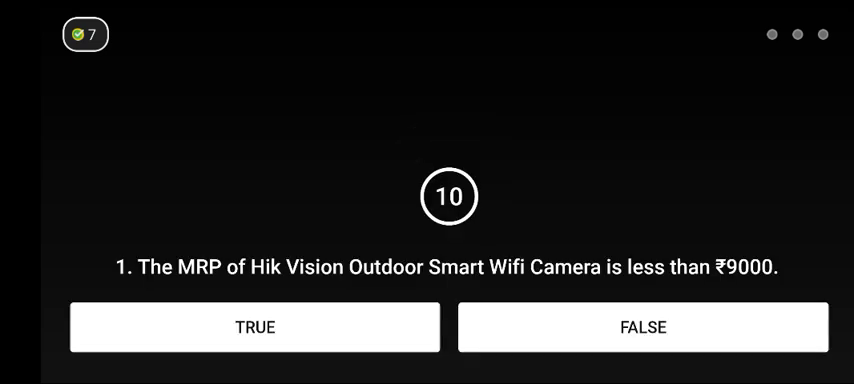
Answer TRUE that the Hik Vision camera's MRP is under ₹9000
click(360, 316)
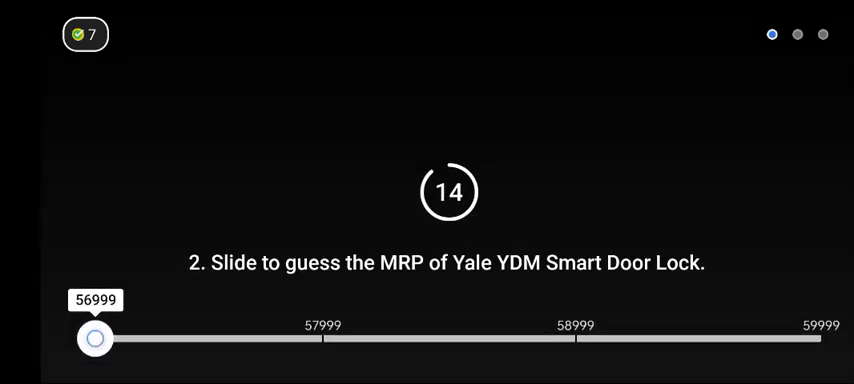
Slide the door lock price guess from 56999 up to 59999
drag(95, 338, 803, 338)
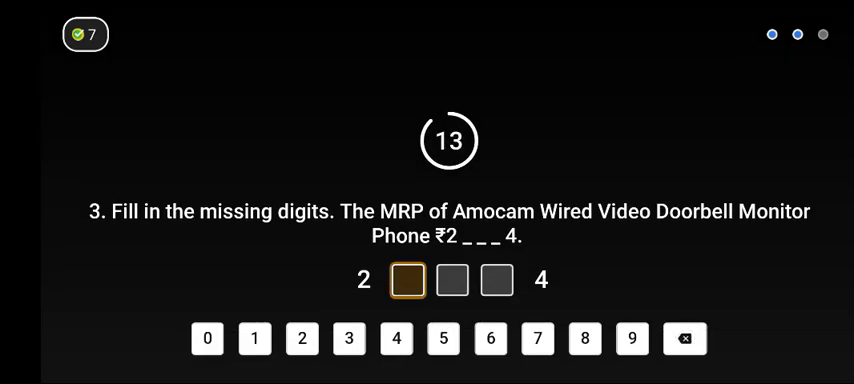
Enter the missing digits 0, 3 and 5 in the doorbell price boxes
click(207, 338)
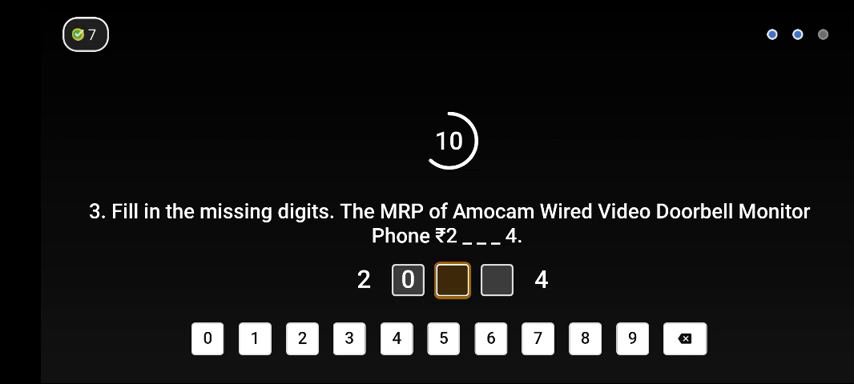
click(349, 338)
click(443, 338)
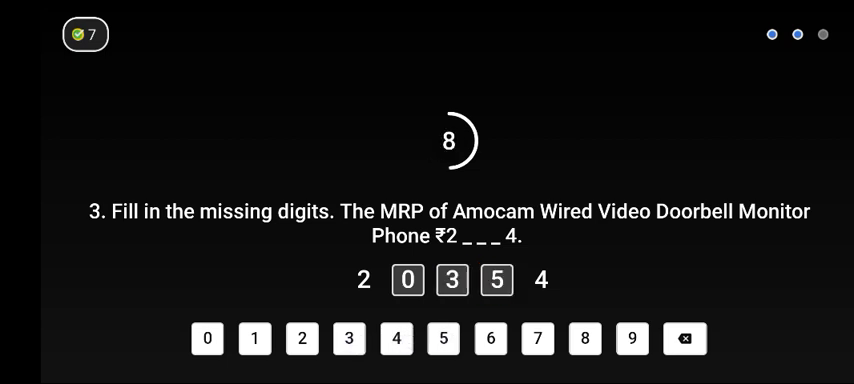